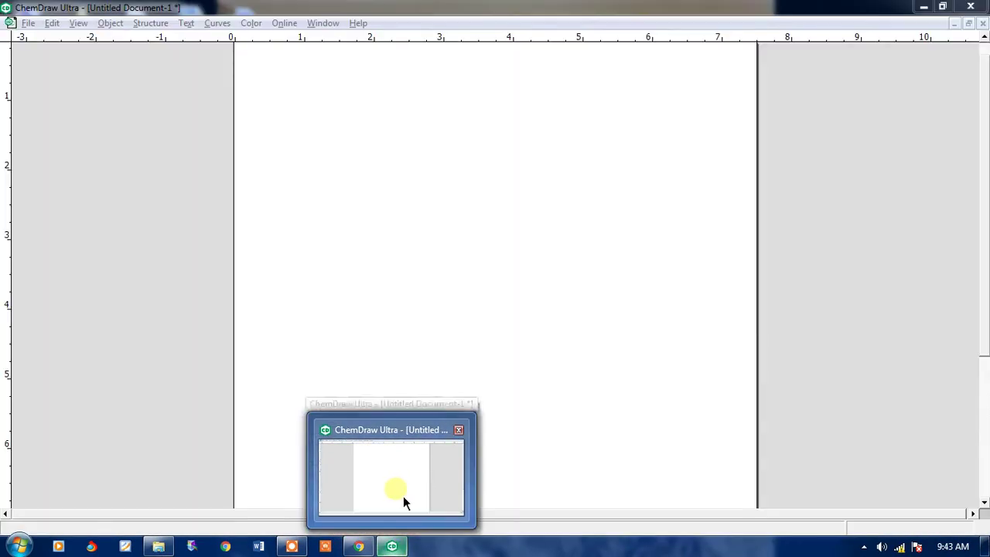
- Restore the untitled ChemDraw Ultra window from its taskbar preview
click(403, 495)
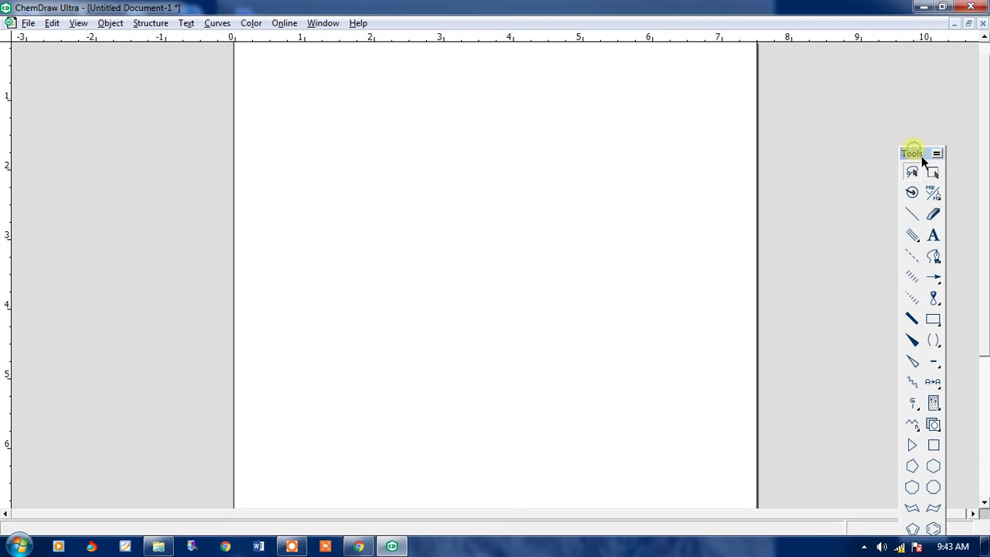
- Place a benzene ring and fuse a five-membered ring onto its right bond
drag(920, 156, 894, 94)
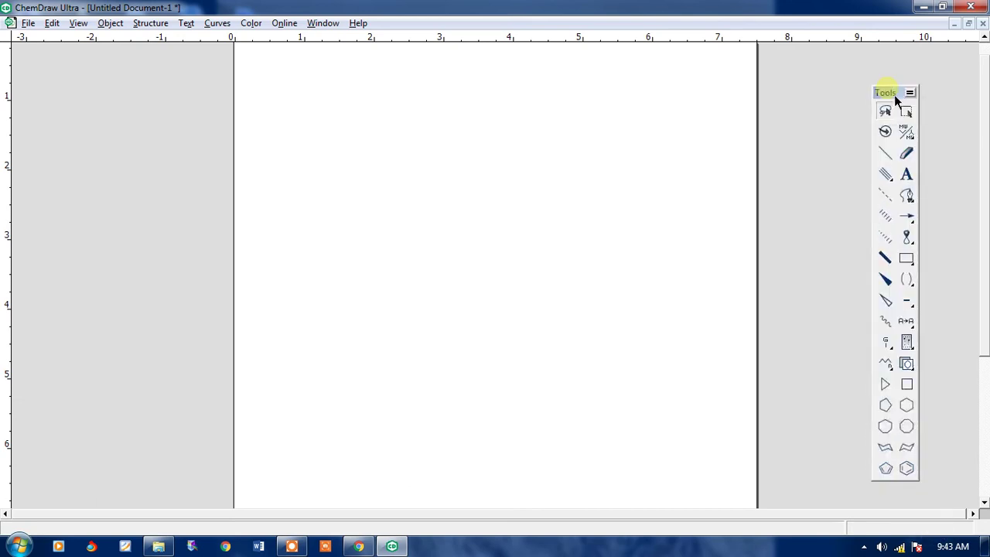
click(906, 467)
click(424, 249)
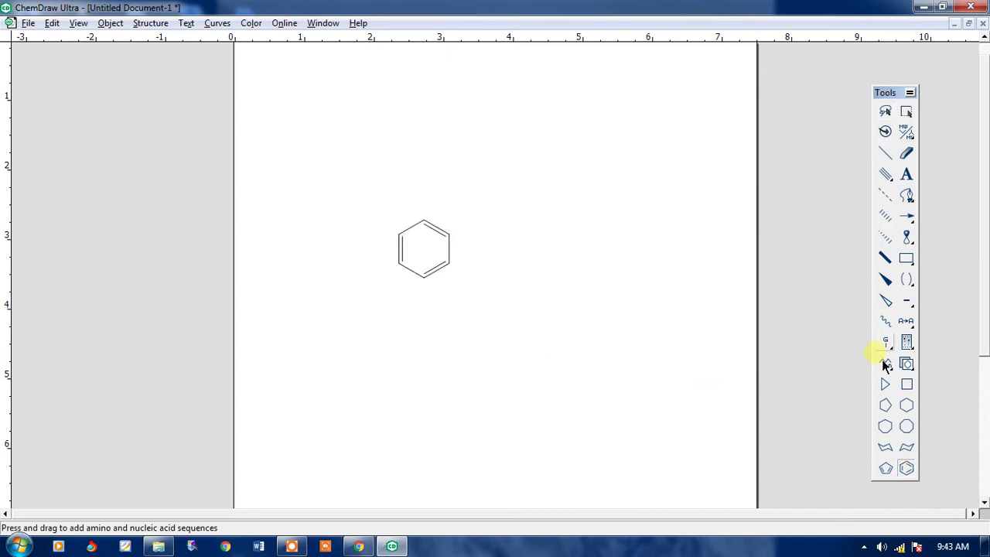
click(453, 248)
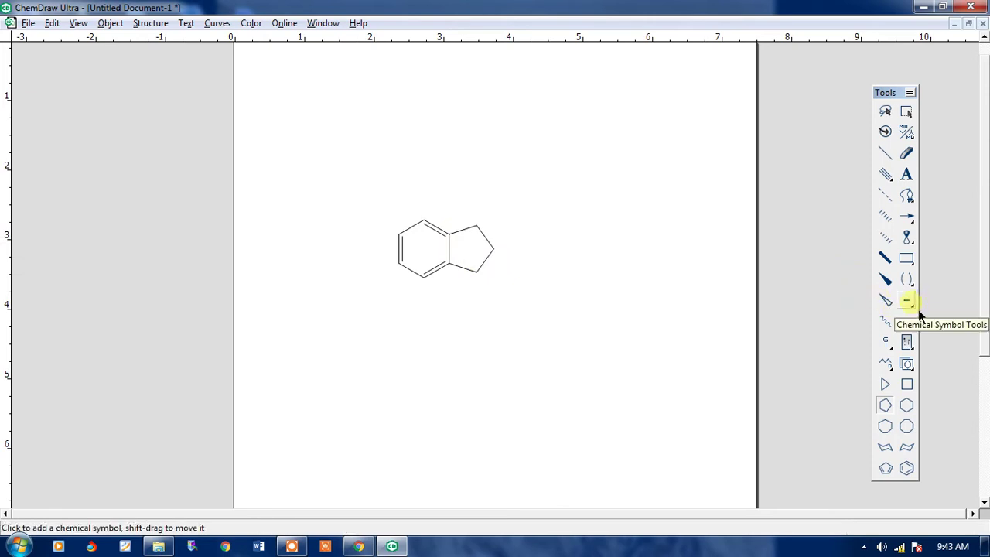
- Pick the radical cation symbol, then switch to the Text tool
drag(917, 310, 824, 319)
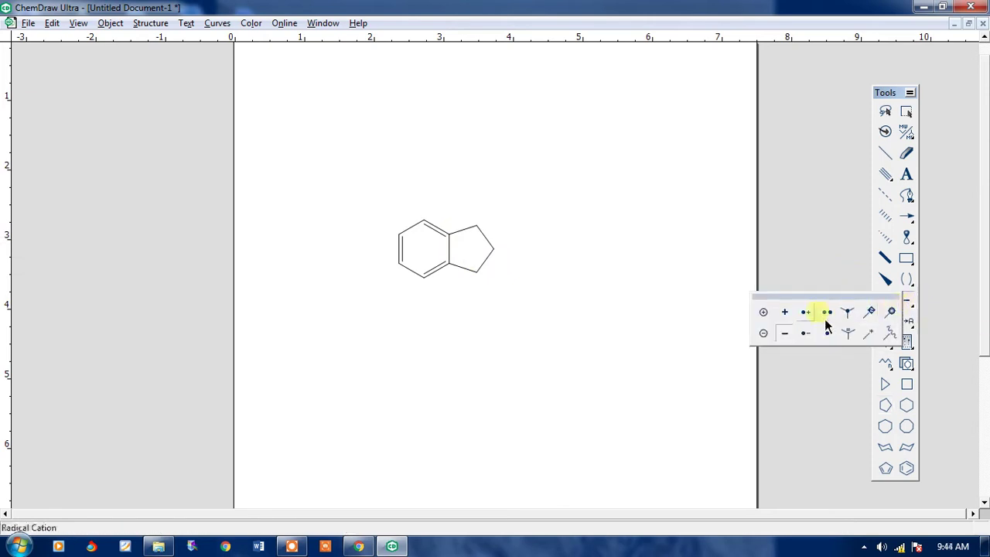
click(806, 312)
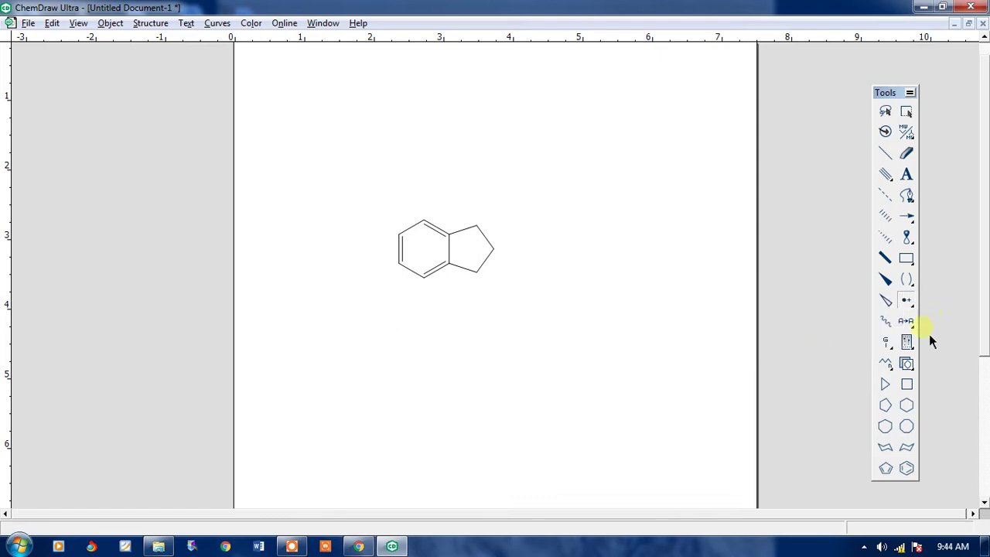
click(906, 175)
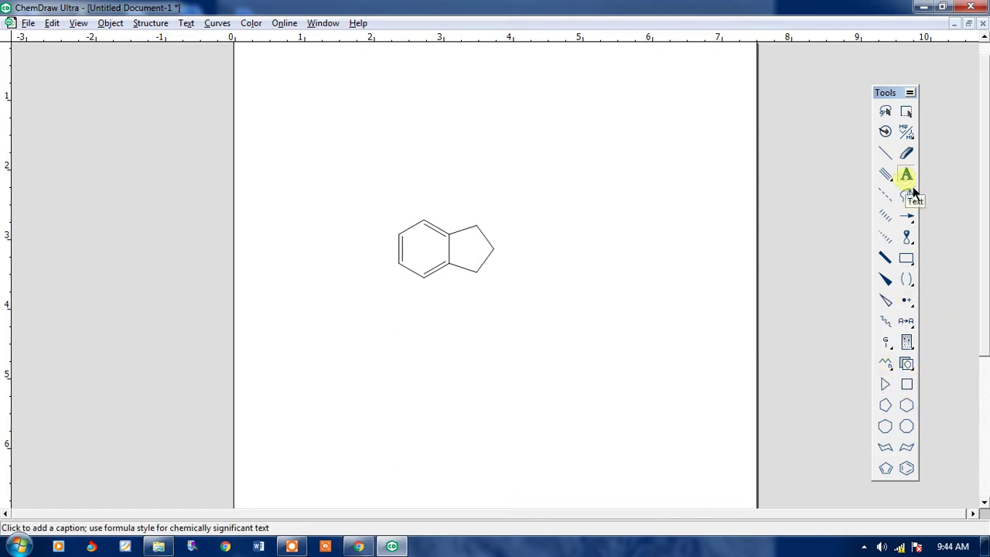
- Label the five-membered ring's top atom N and draw a single bond from it
click(483, 234)
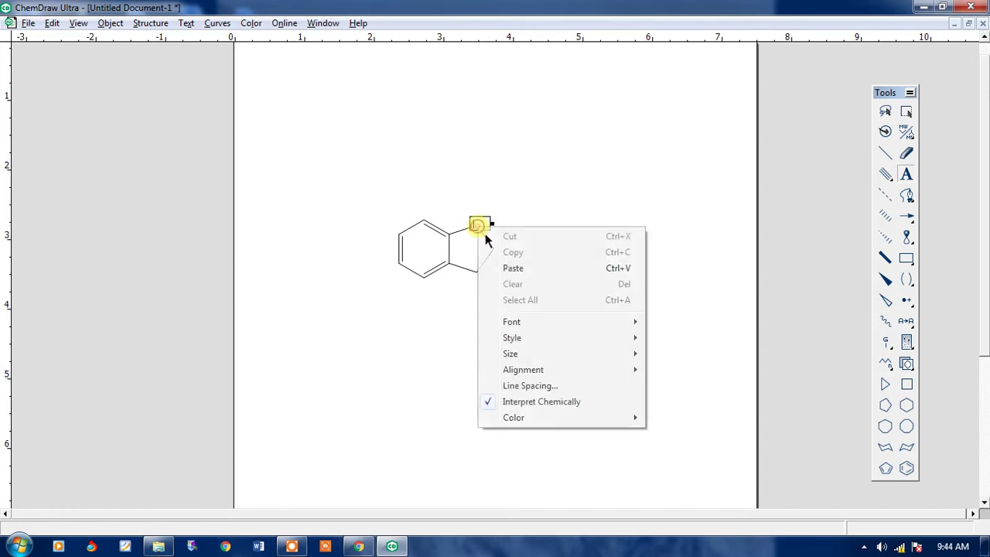
right_click(484, 234)
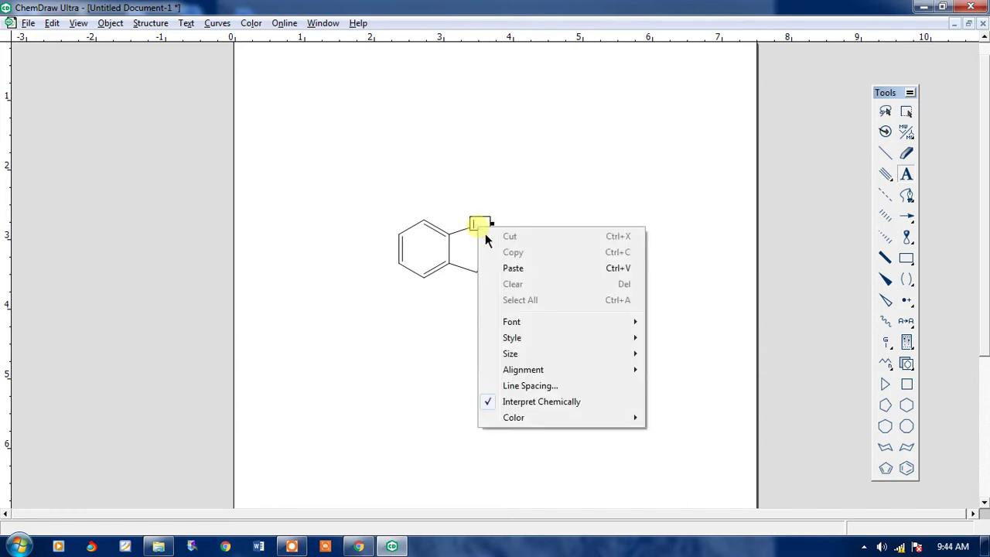
click(482, 228)
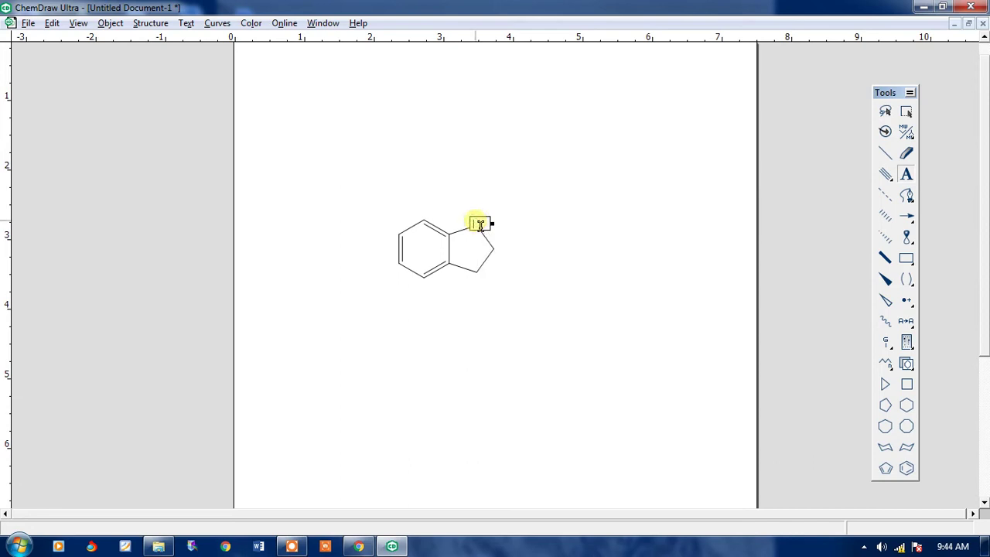
text(N)
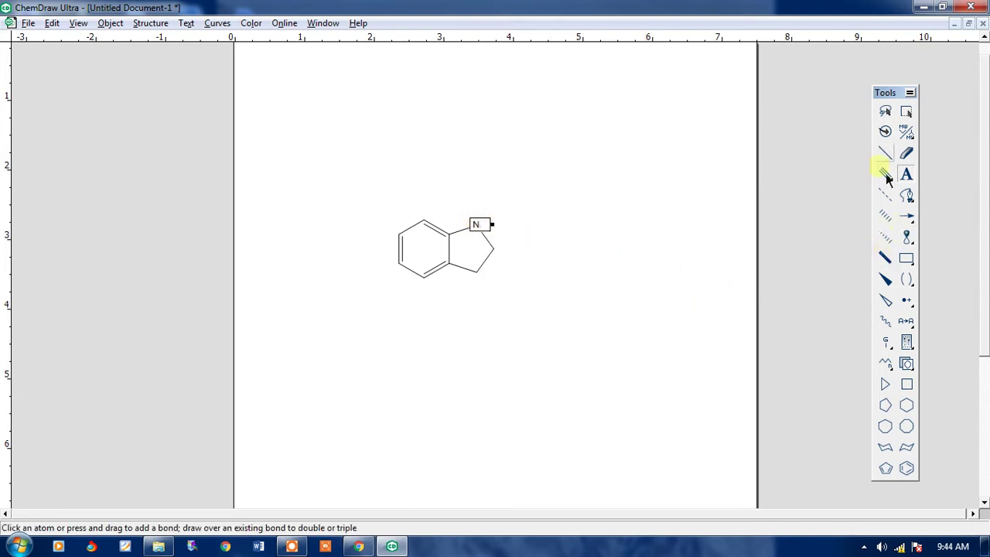
click(884, 153)
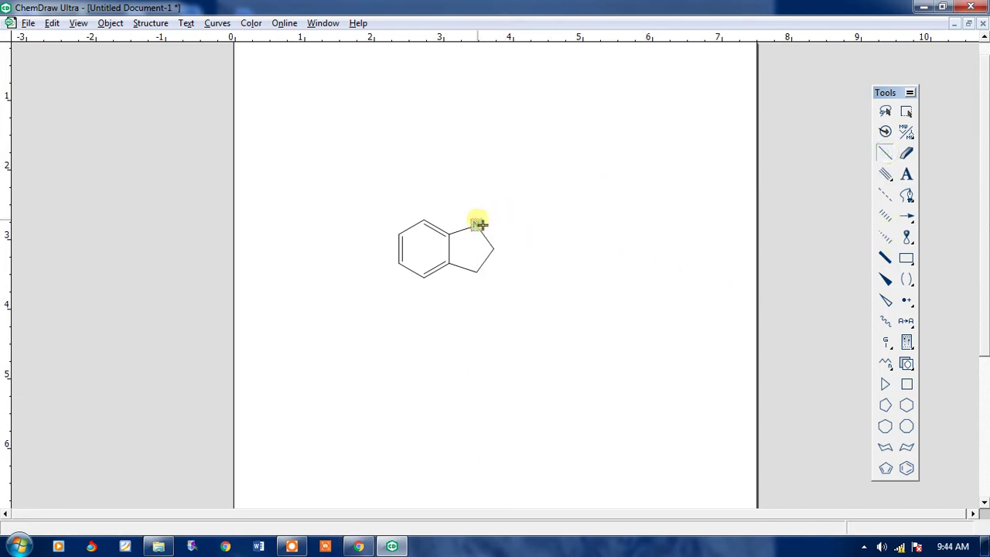
click(476, 223)
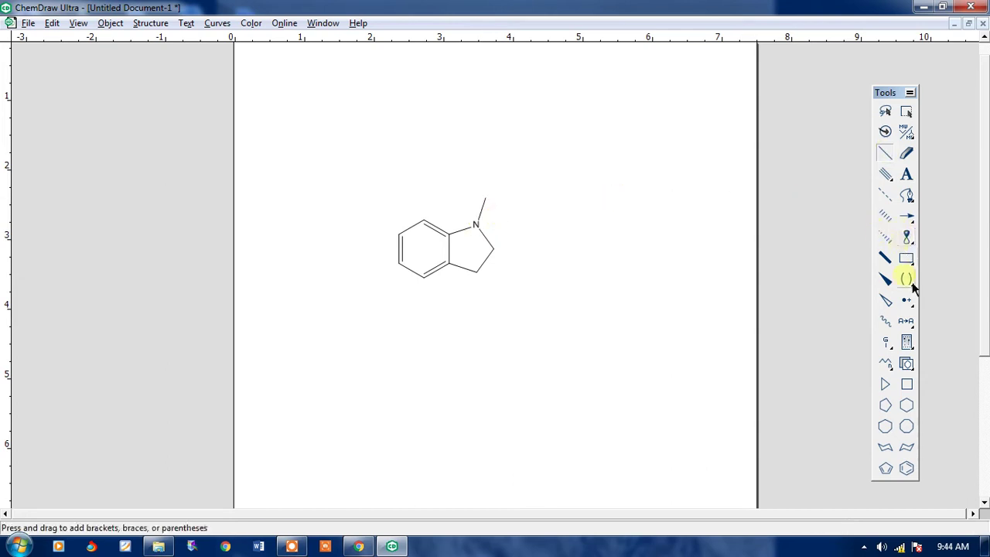
- Put a positive charge on the nitrogen, giving NH+
click(918, 307)
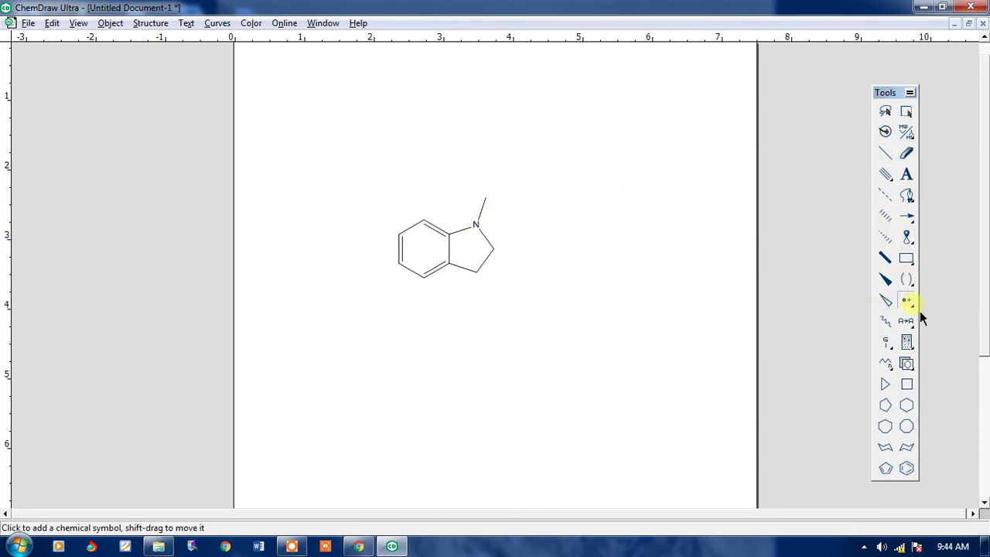
click(918, 309)
click(786, 316)
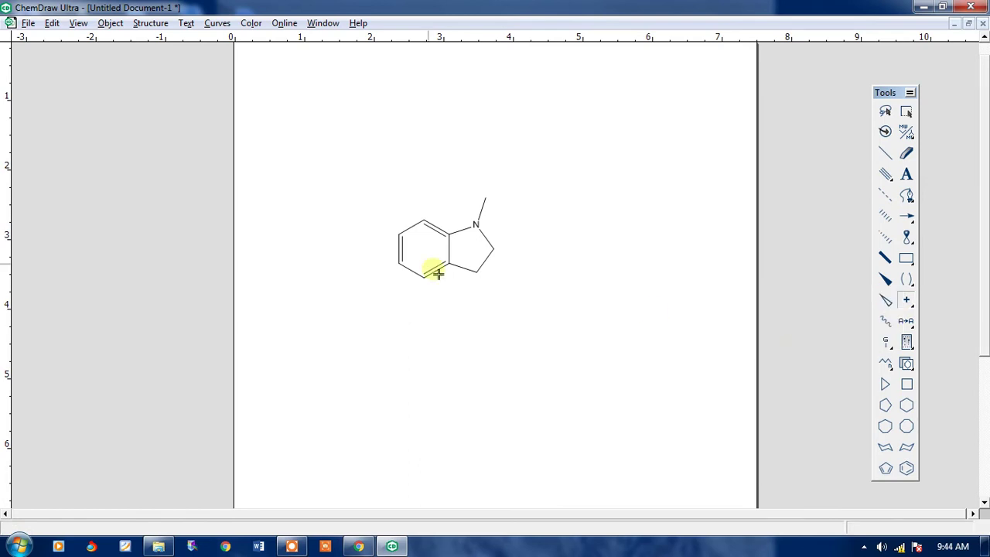
click(474, 225)
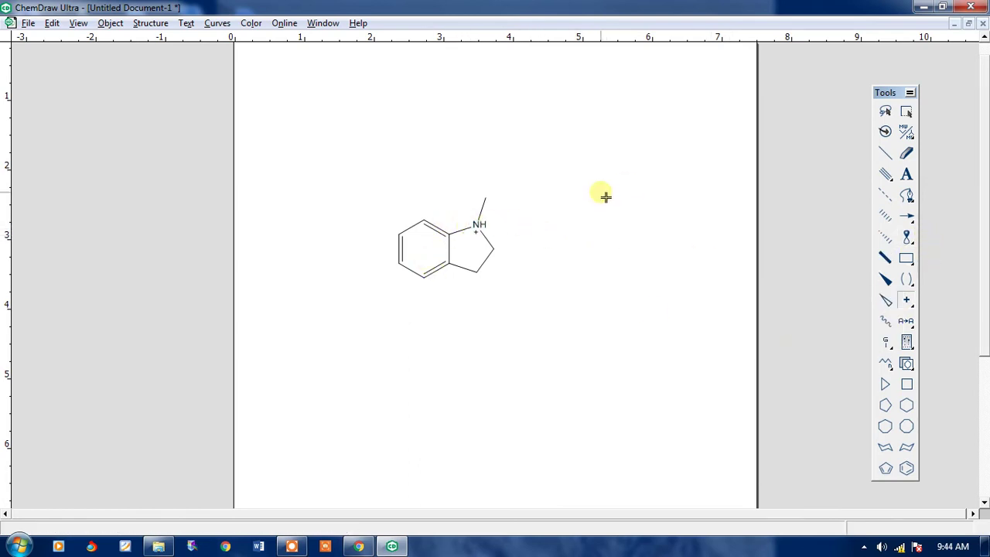
- Apply the hydrogen-dash mark to the nitrogen atom
click(915, 307)
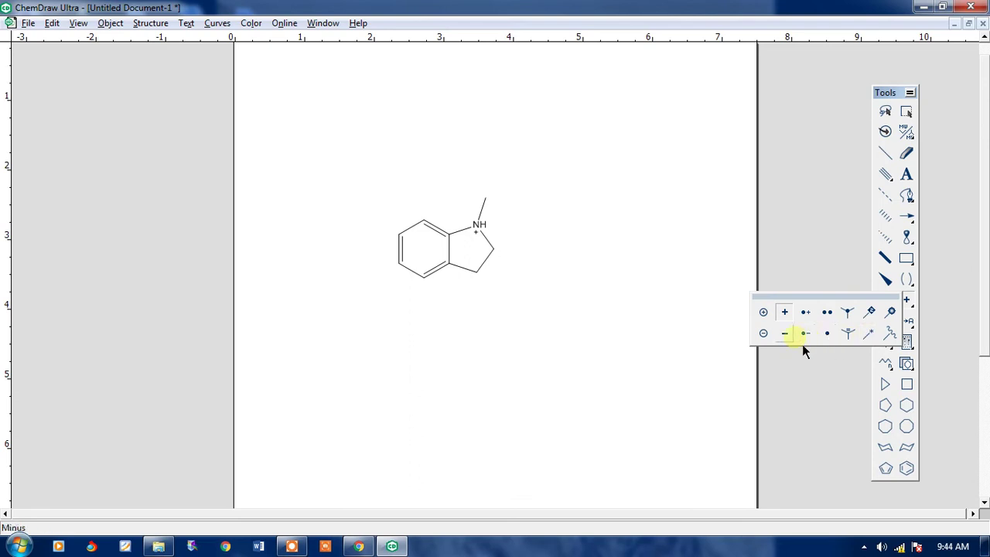
click(858, 335)
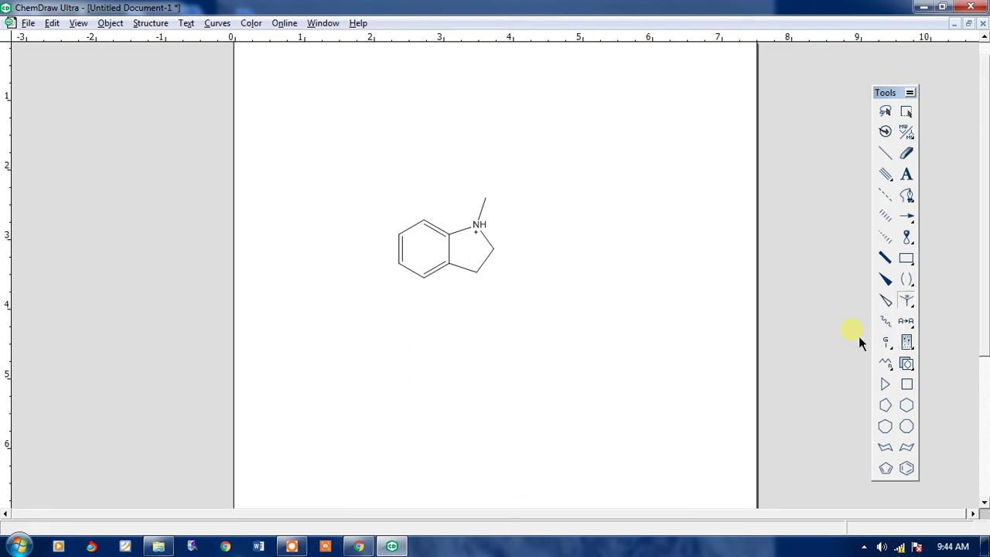
click(479, 226)
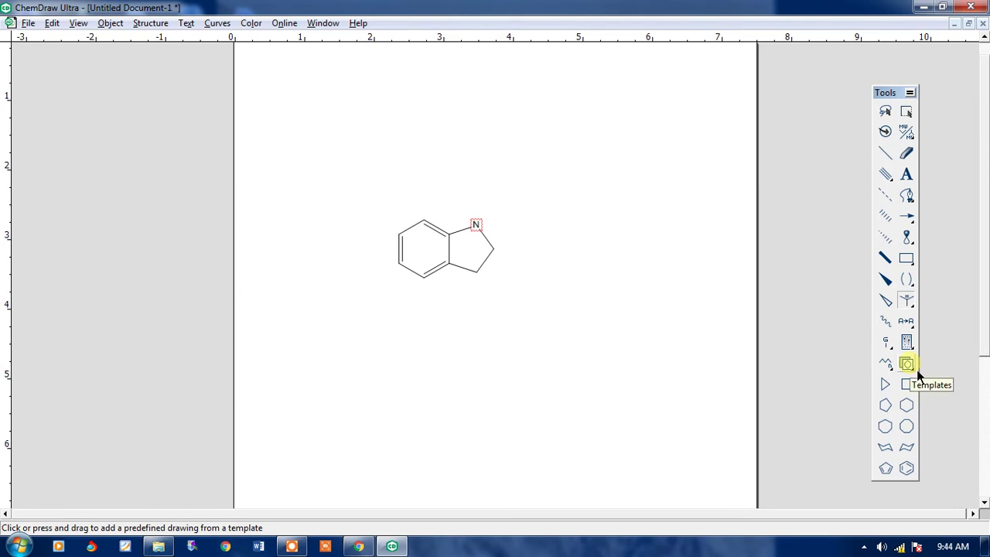
- Fuse a seven-membered ring, undo it, then select all and delete the structure
click(889, 431)
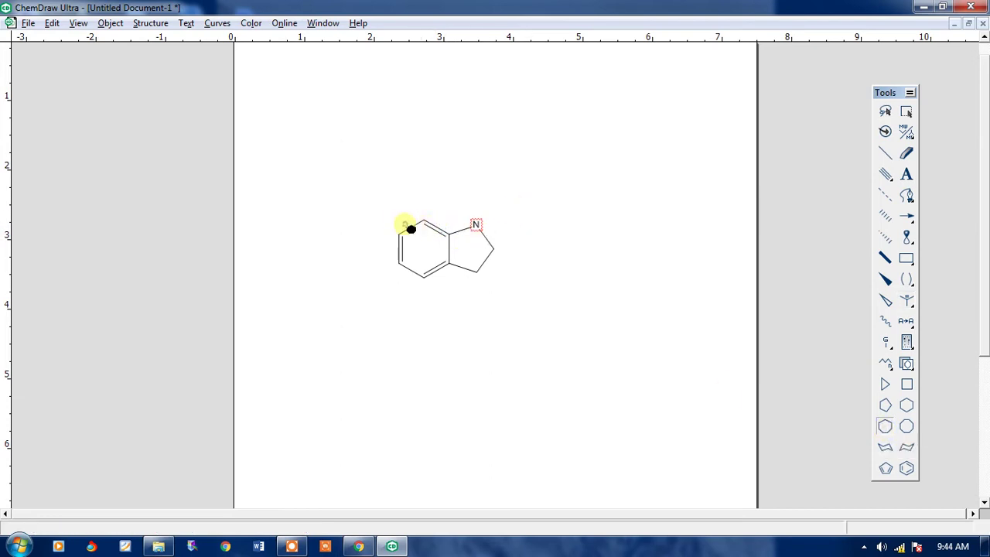
click(411, 229)
key(ctrl+z)
key(ctrl+a)
key(Delete)
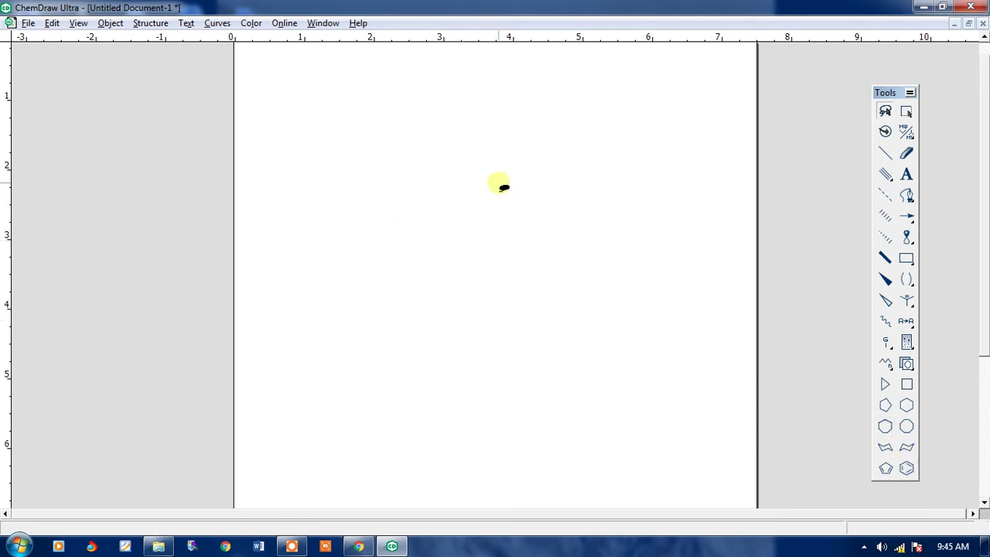
- Insert aspirin onto the page by converting the name 'Aspirin' to a structure
click(155, 23)
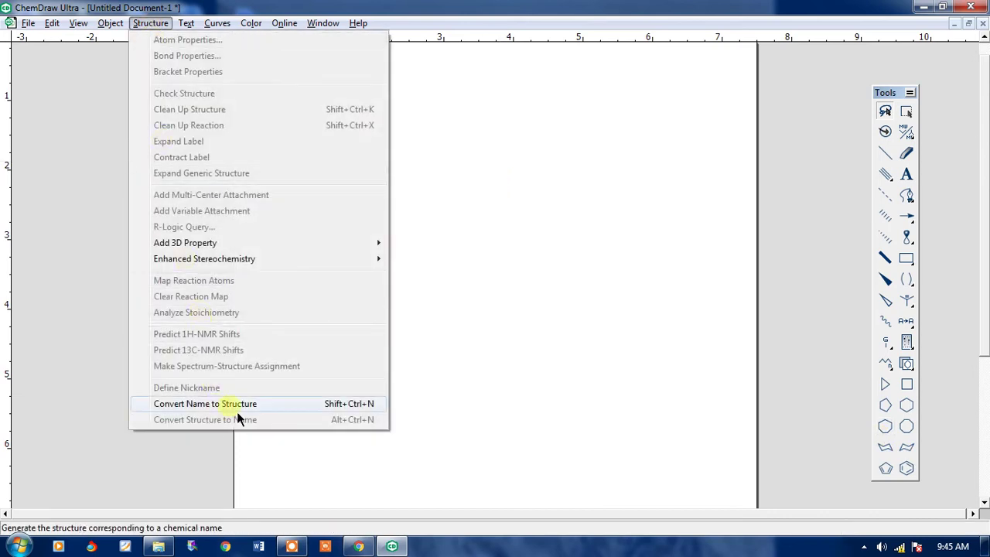
click(236, 404)
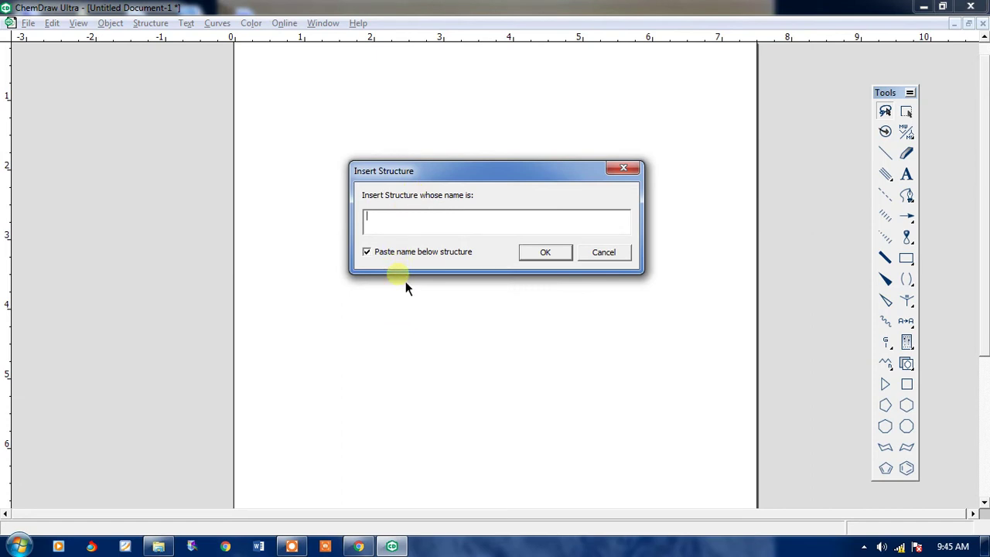
text(Aspirin)
click(545, 254)
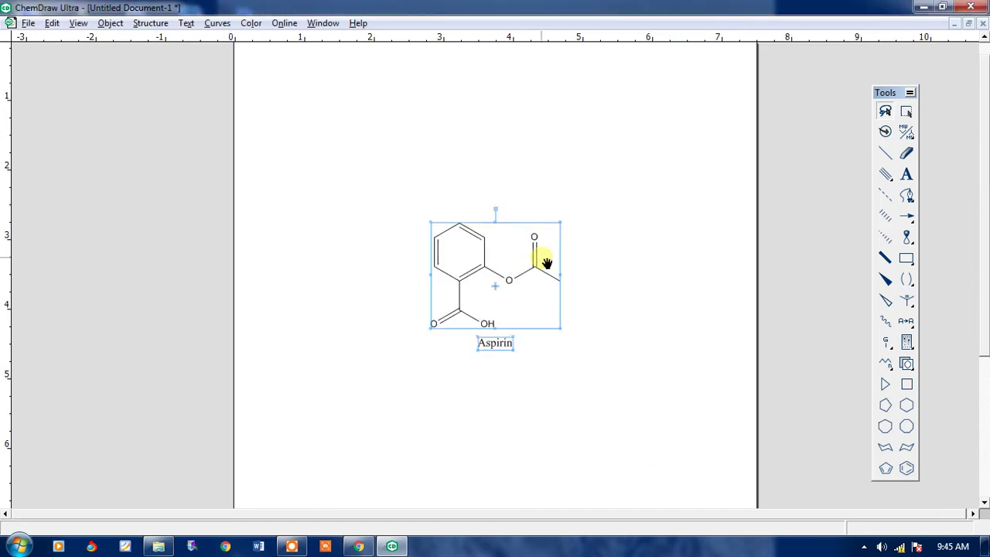
- Select the Aspirin name caption, then the aspirin structure
click(526, 380)
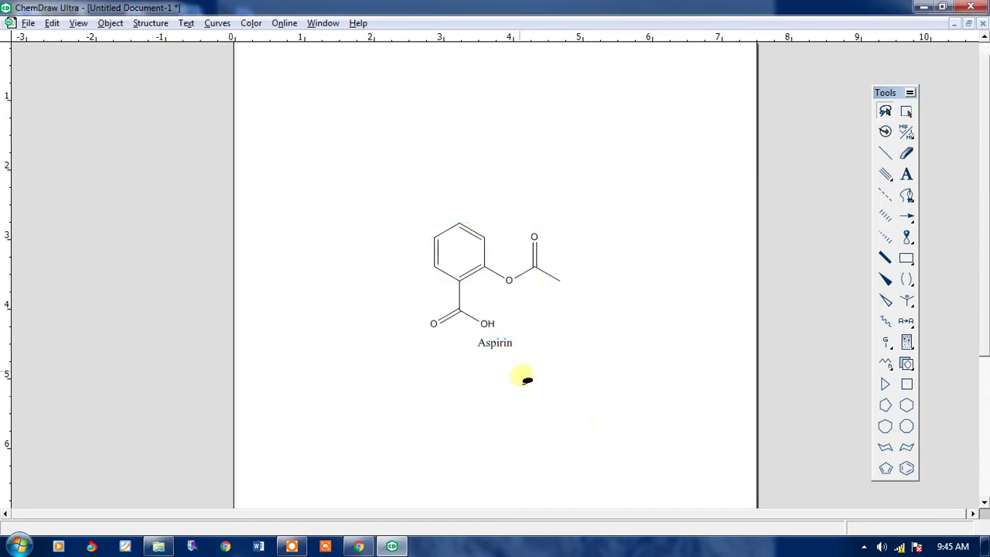
click(495, 346)
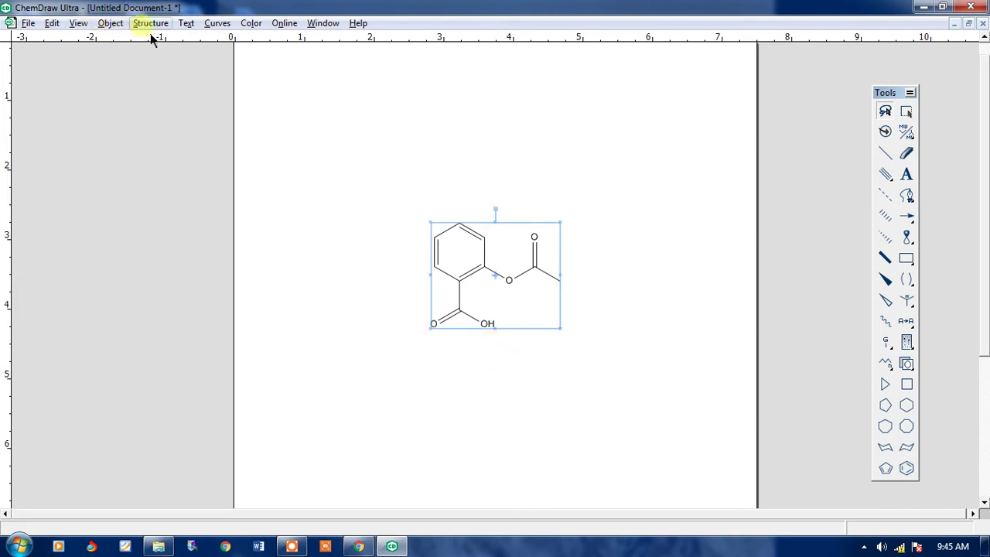
click(89, 27)
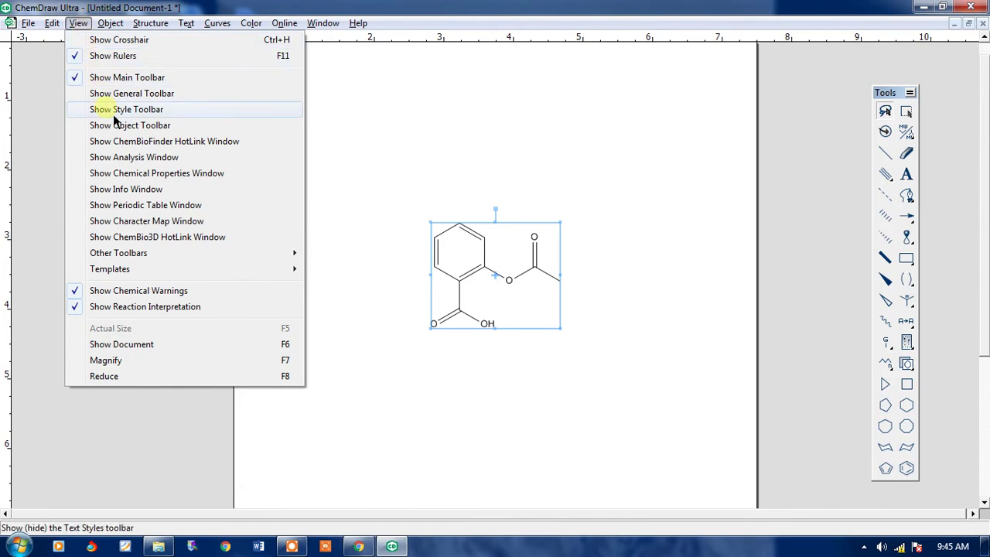
click(130, 158)
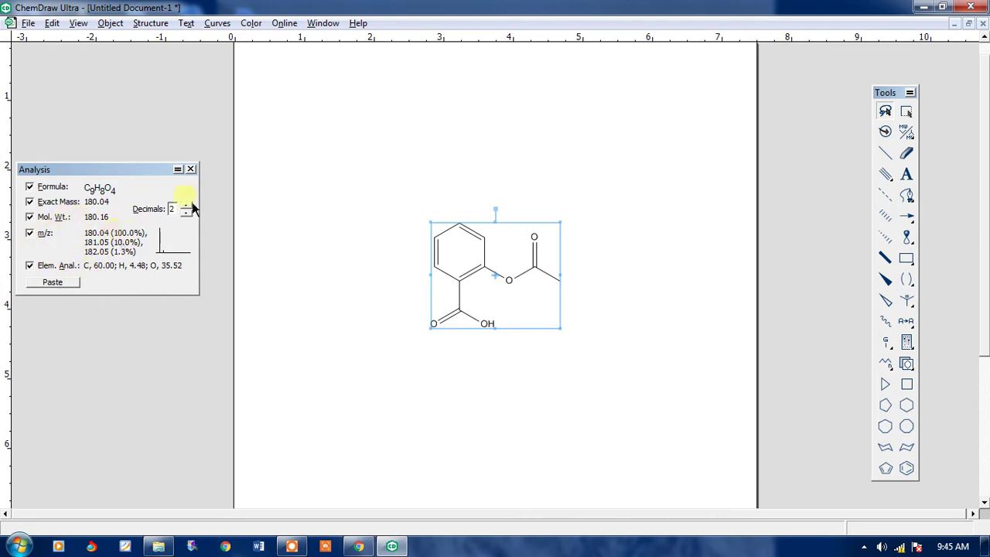
click(191, 170)
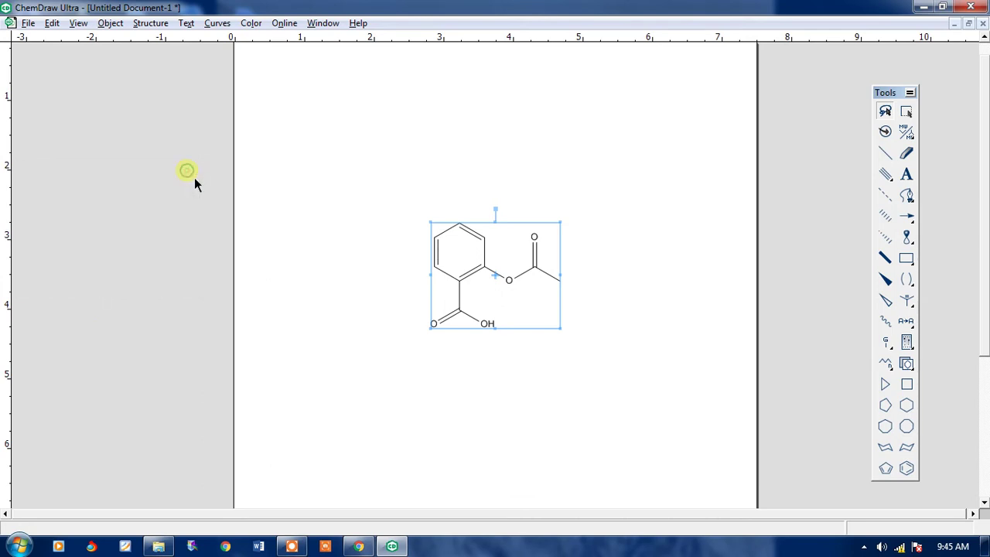
- Show aspirin's Chemical Properties window: boiling point 640.91 K, melting point 432.56 K, Log P 1.21
click(116, 24)
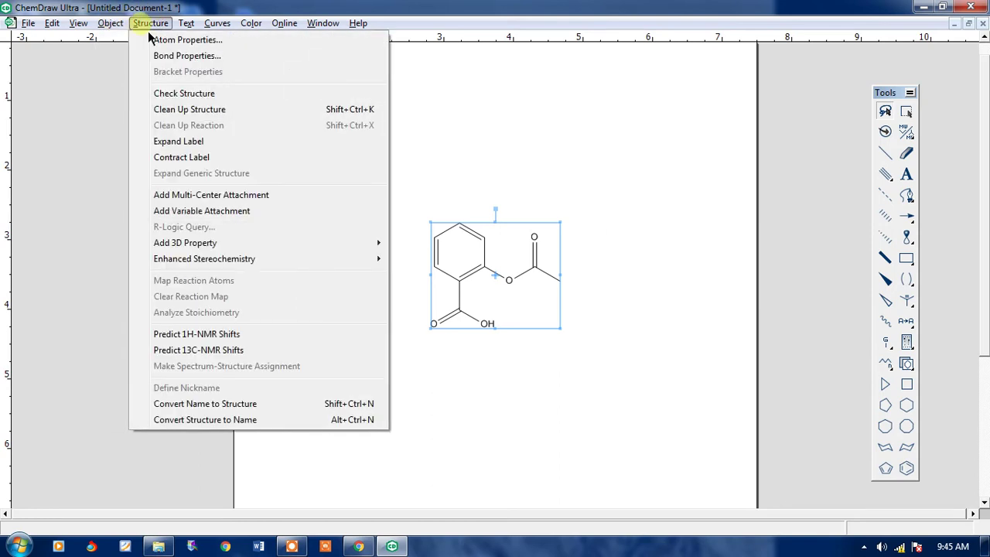
mouse_move(78, 23)
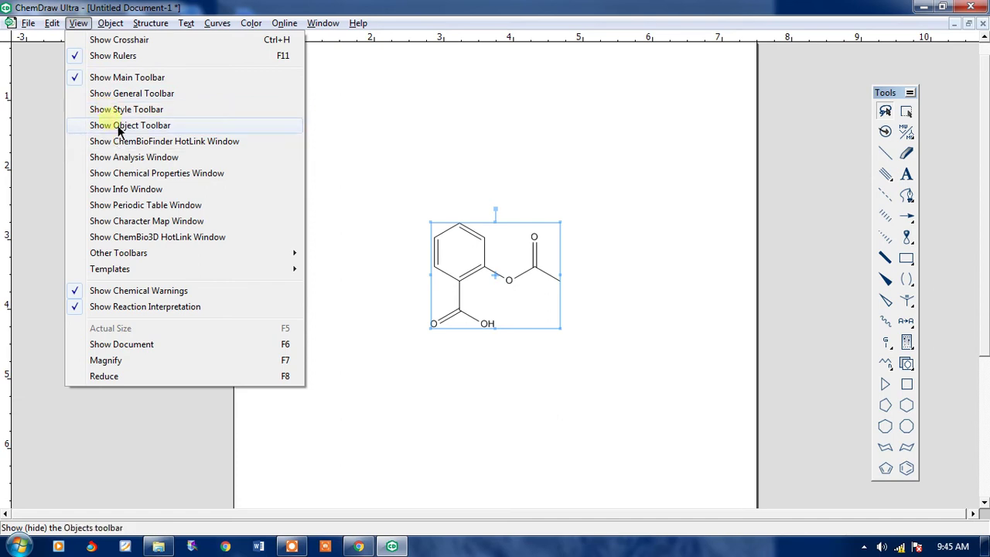
click(152, 174)
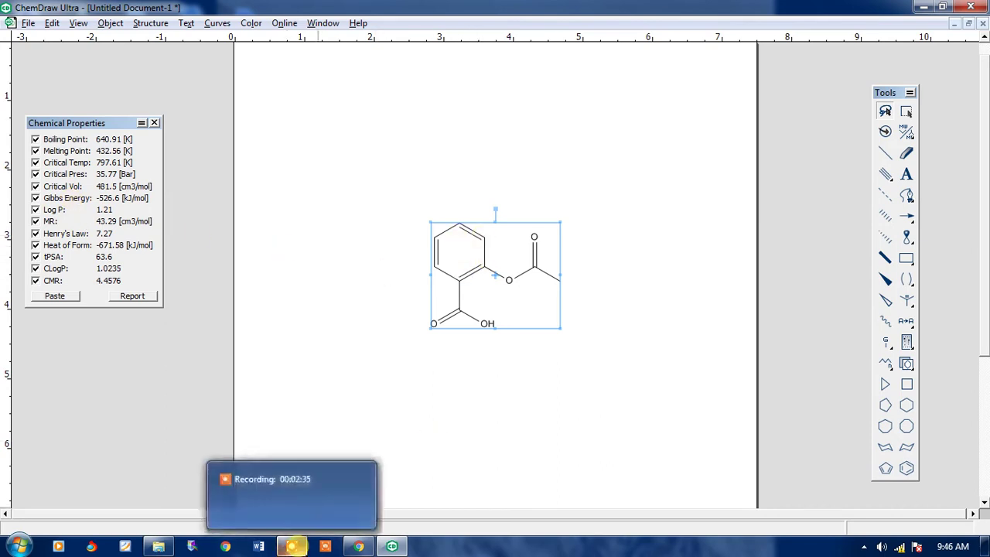
click(291, 546)
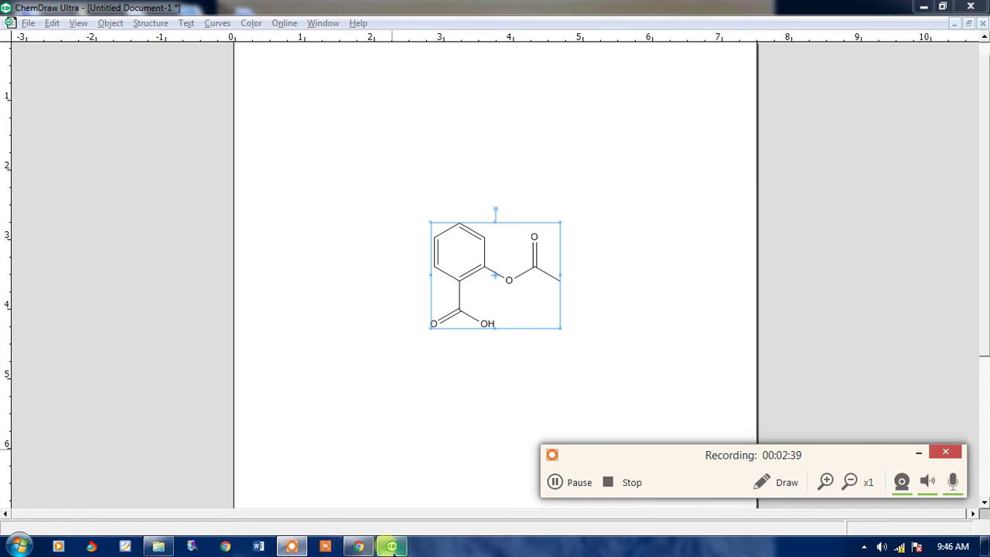
click(392, 546)
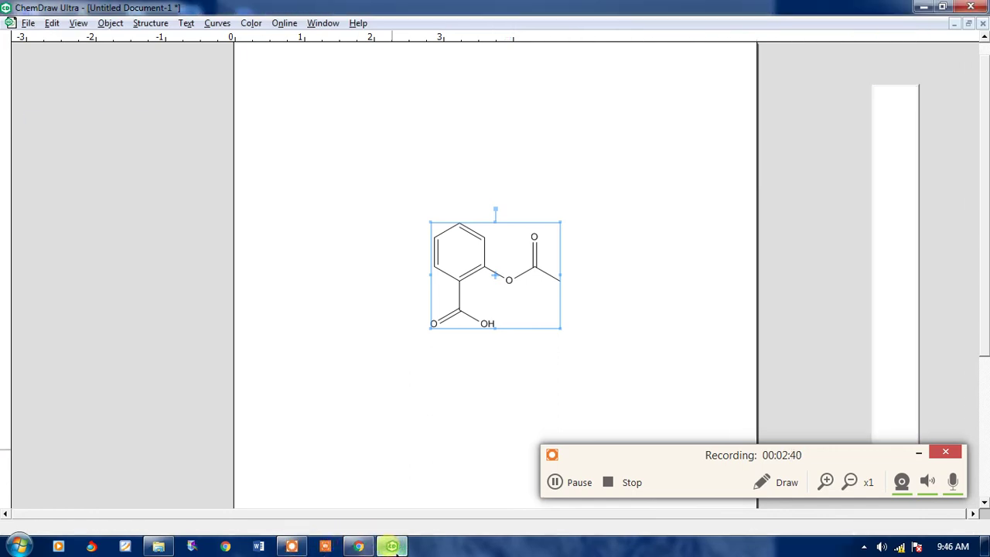
click(919, 452)
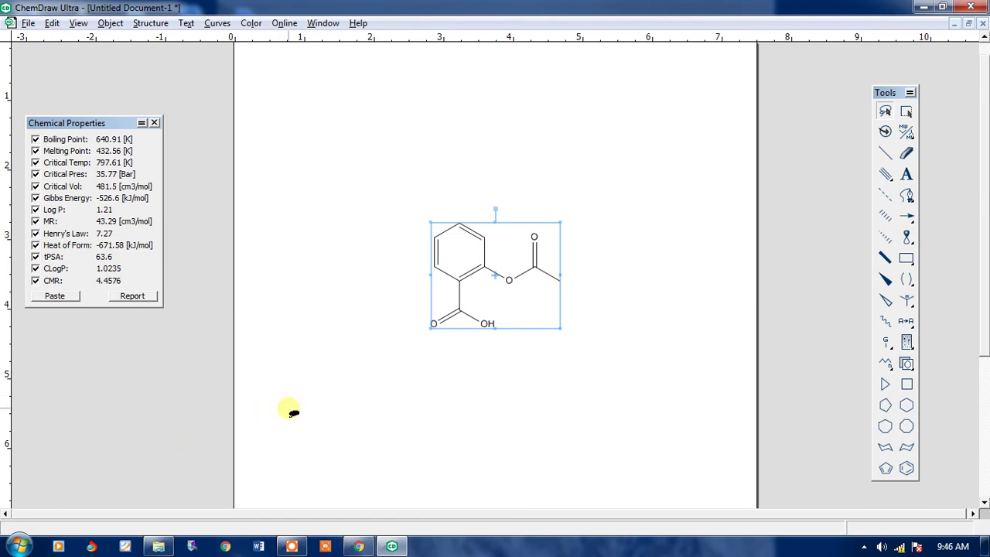
- Launch Chem3D Pro 12.0 from the Start menu search and dismiss the OpenGL setup notice
click(19, 546)
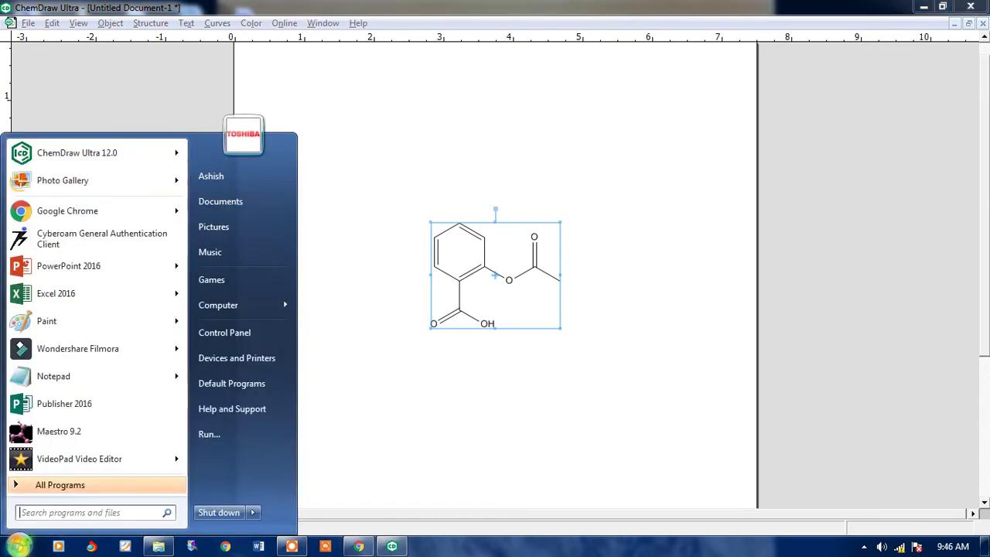
text(chem)
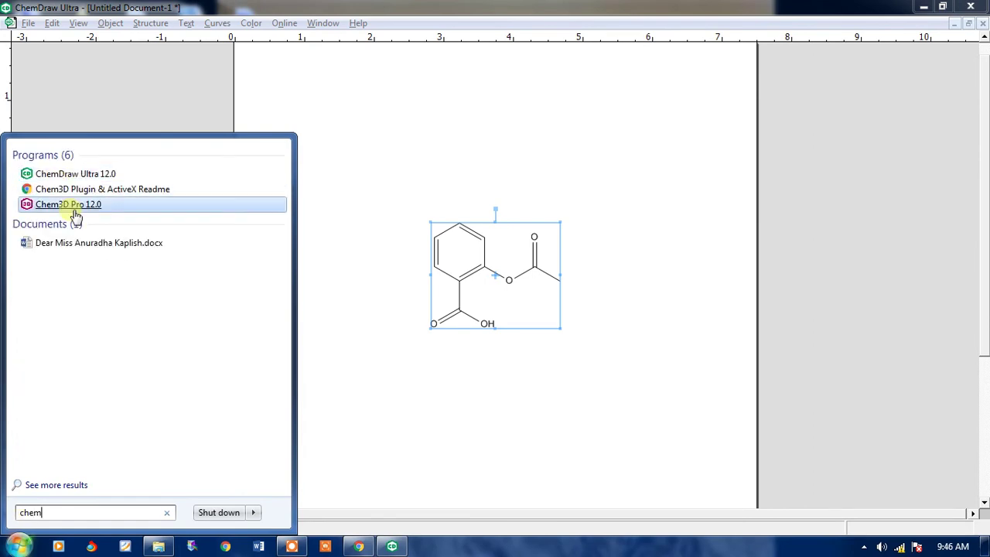
click(74, 205)
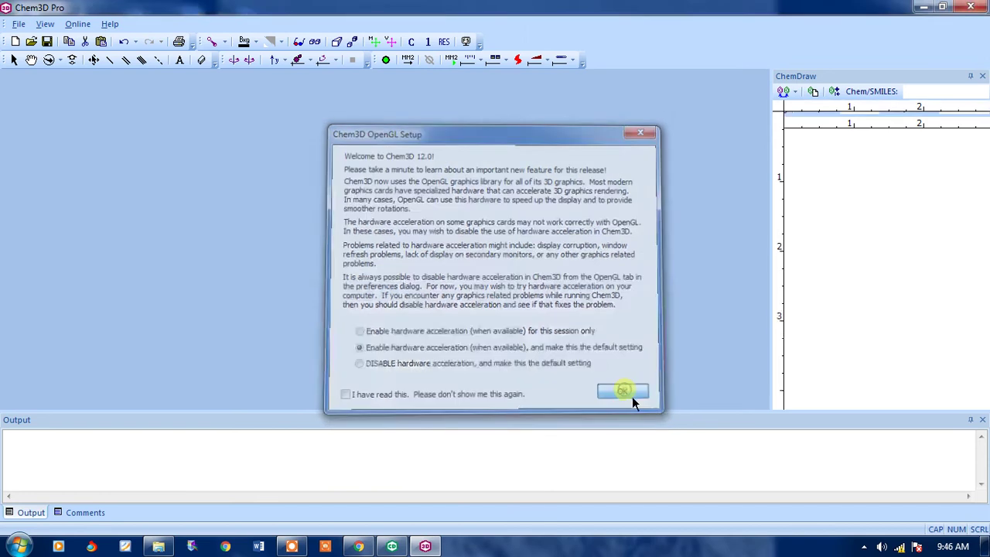
click(340, 182)
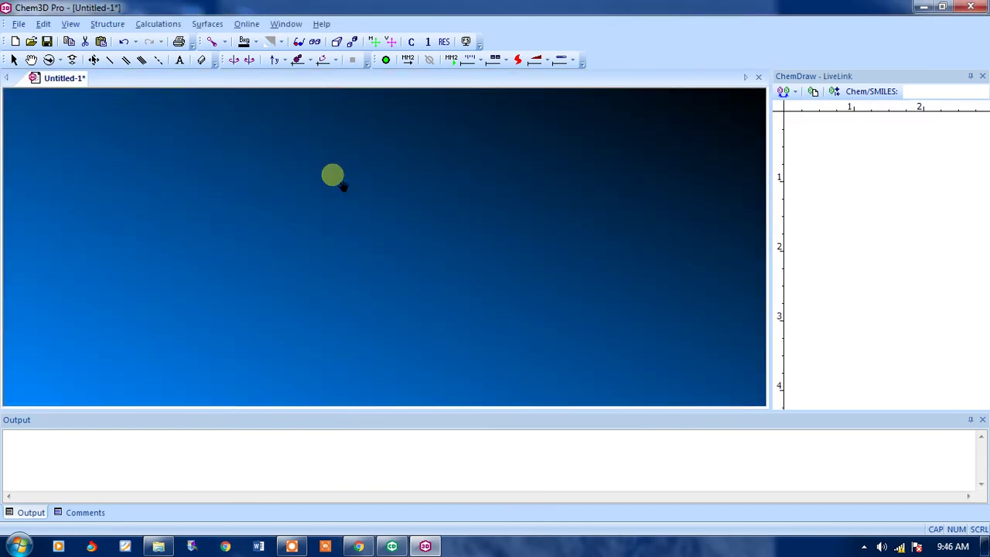
- Paste aspirin as a 3D model and compute all ChemPropStd properties, giving C9H8O4
key(ctrl+v)
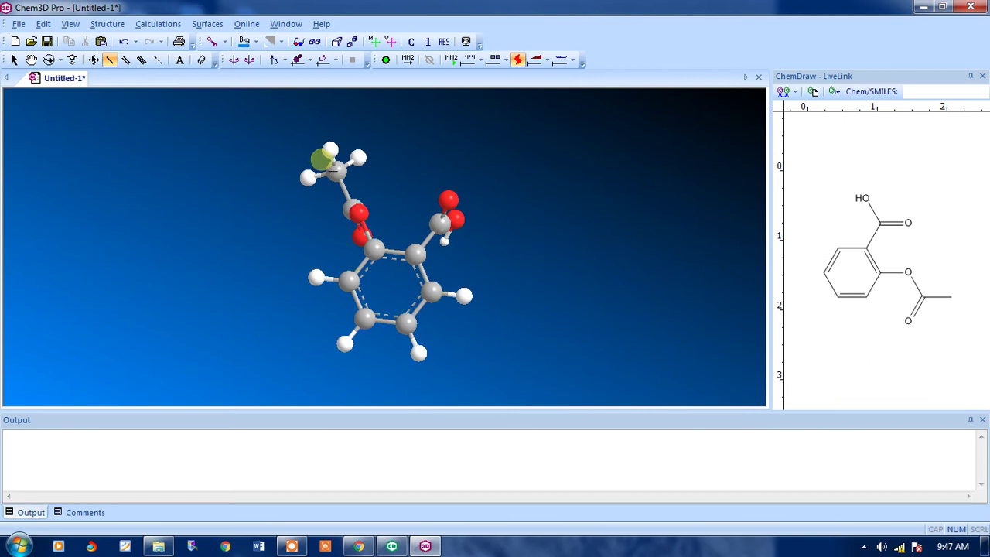
click(158, 29)
mouse_move(184, 77)
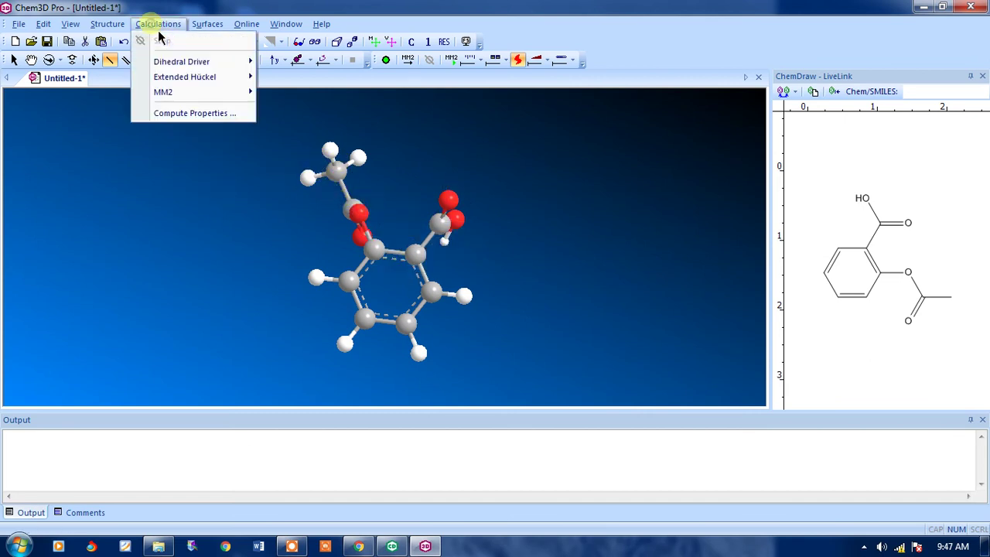
click(174, 116)
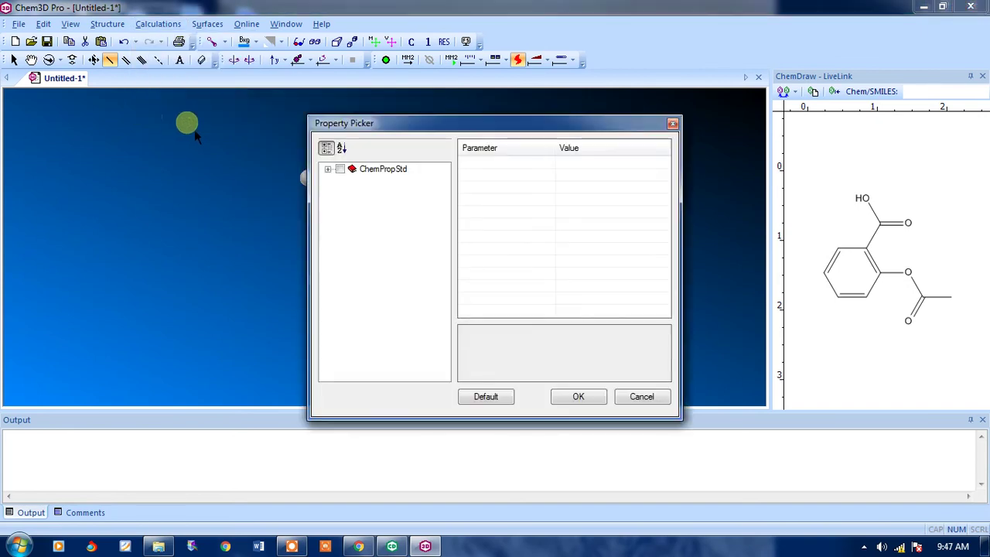
click(329, 169)
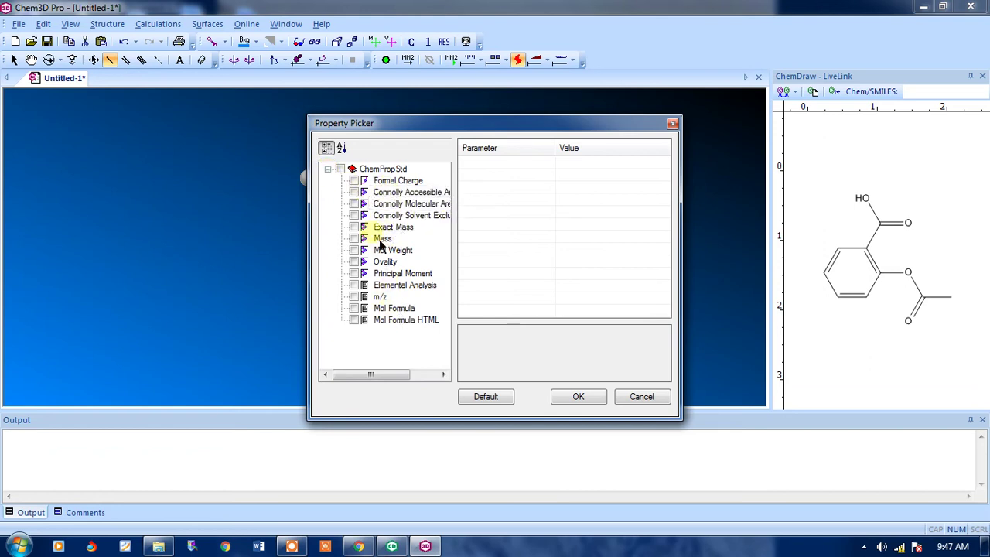
click(339, 168)
click(572, 402)
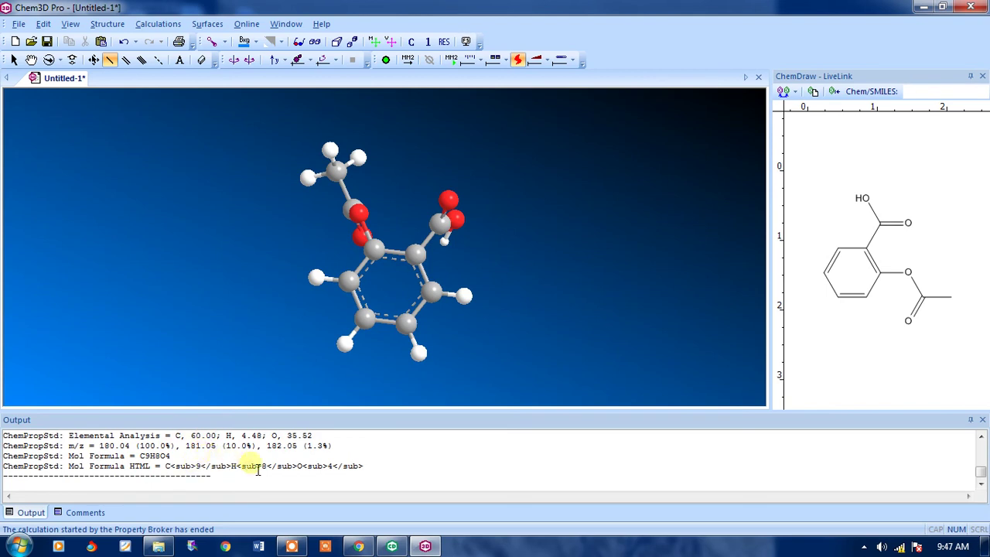
- Switch over to the ChemDraw drawing and back to the Chem3D aspirin model
click(392, 545)
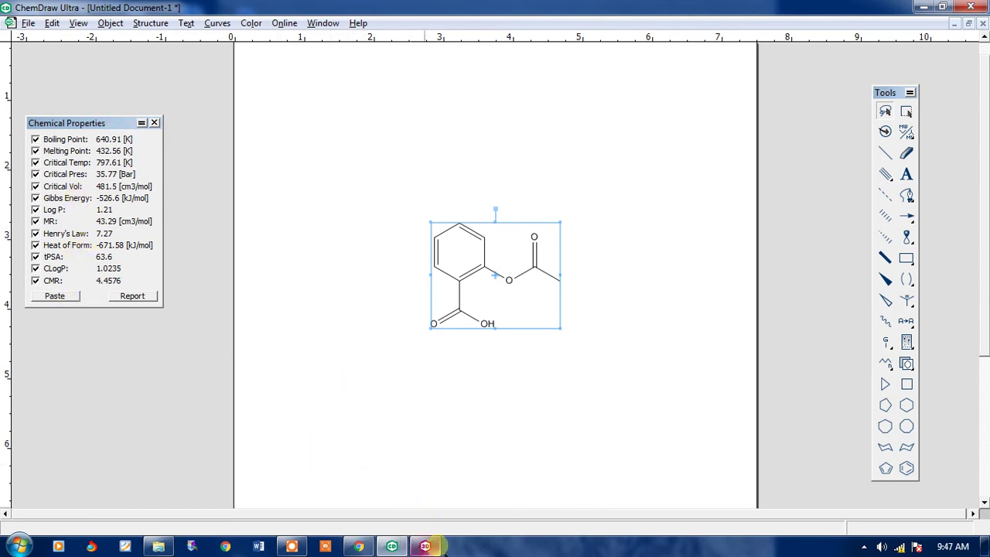
click(435, 546)
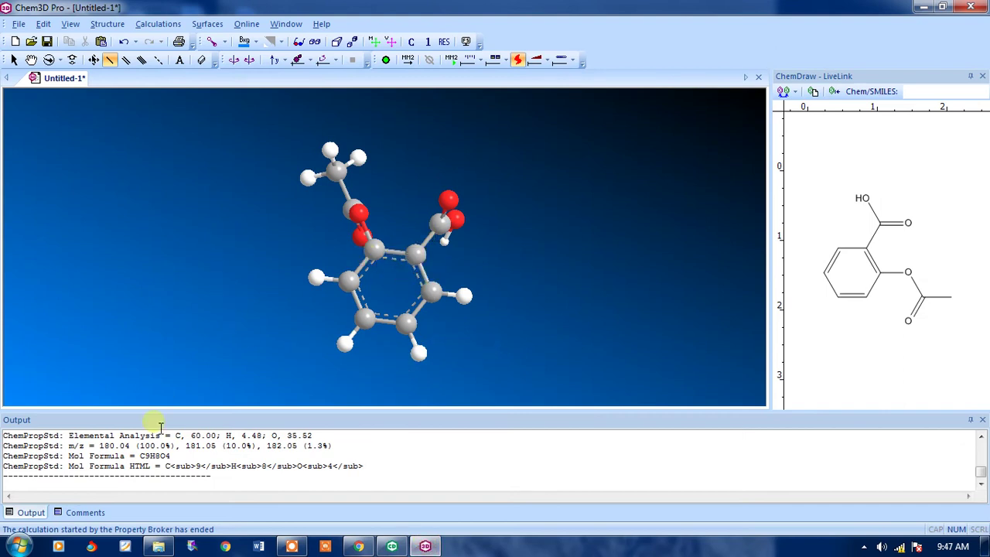
click(162, 24)
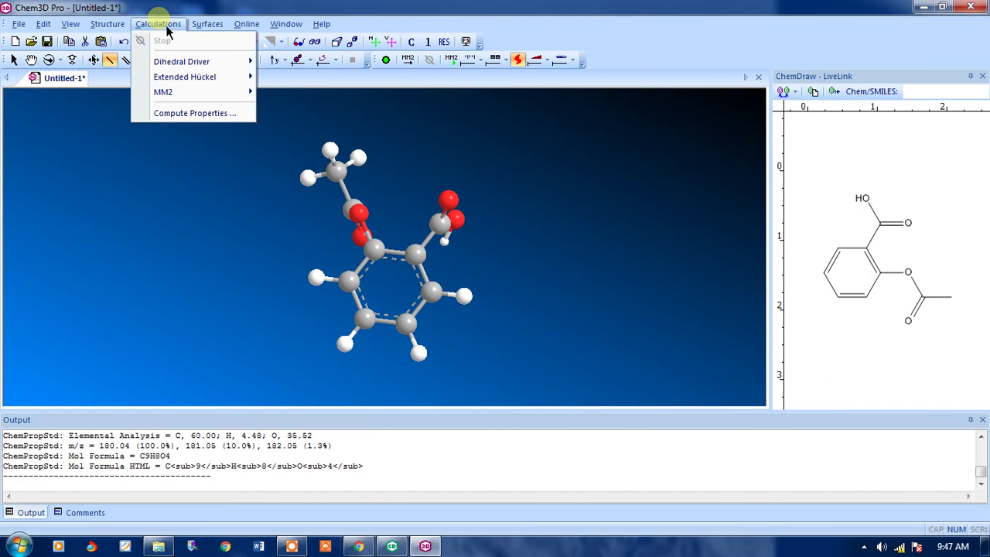
- Run an MM2 energy minimization on the aspirin model
click(184, 94)
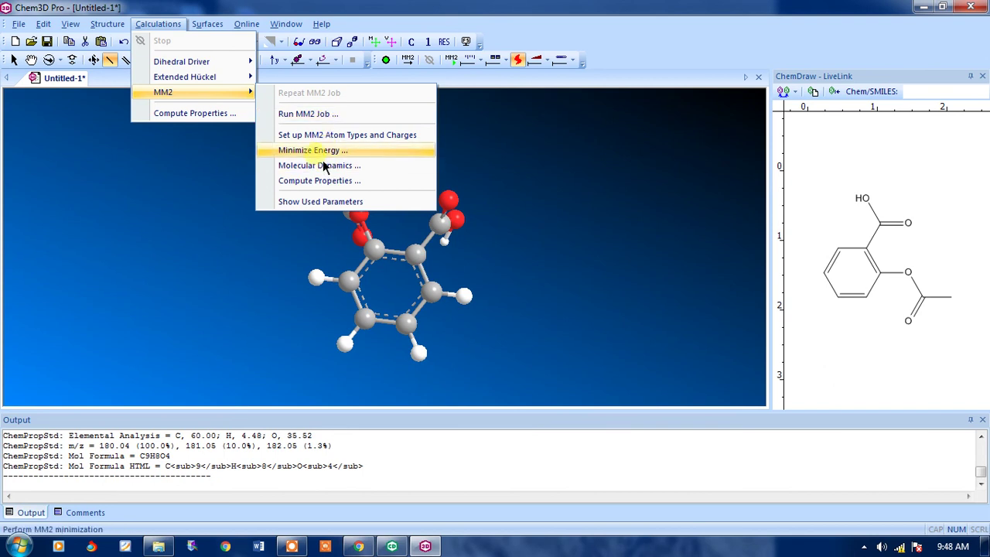
click(318, 153)
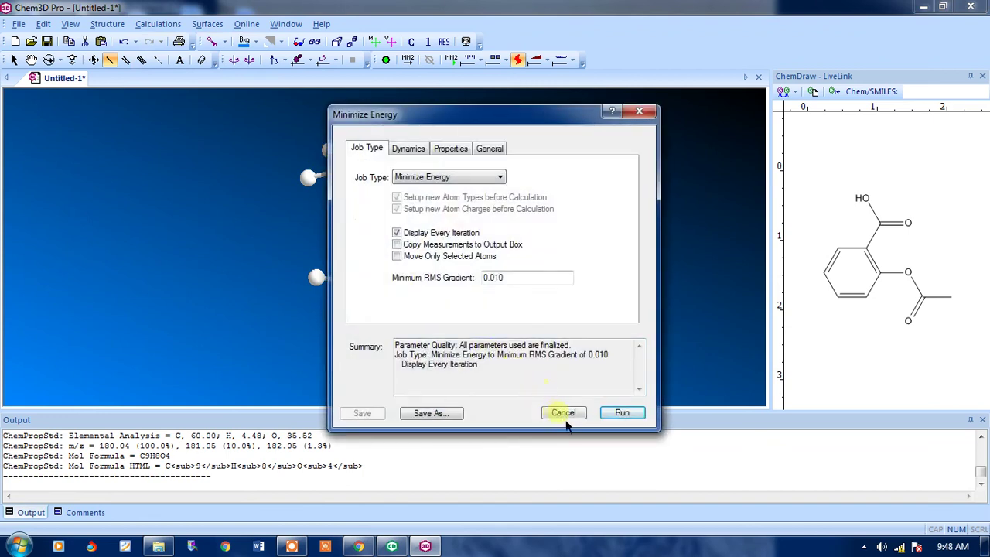
click(624, 418)
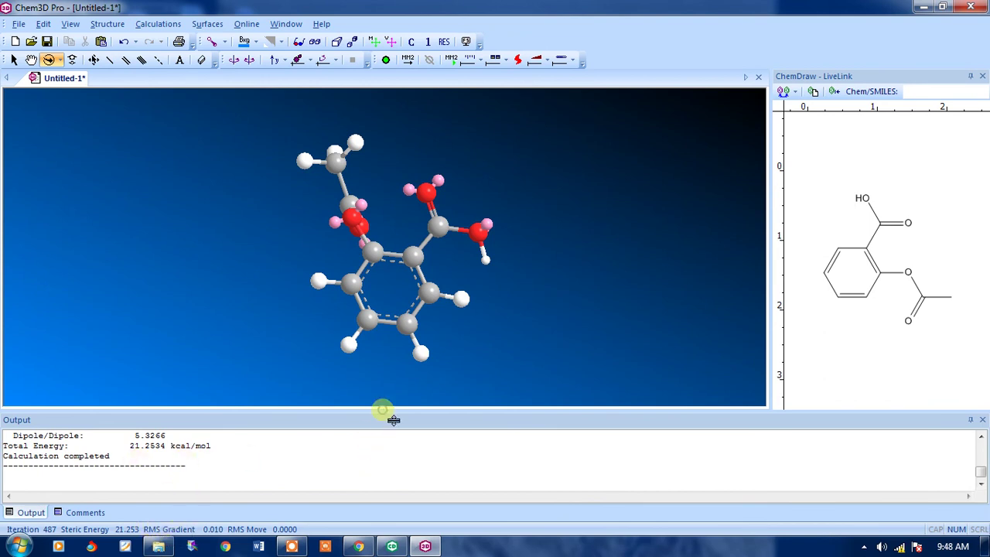
- Enlarge the output pane to read the 21.2534 kcal/mol result, then minimize Chem3D
drag(394, 419, 377, 324)
click(263, 392)
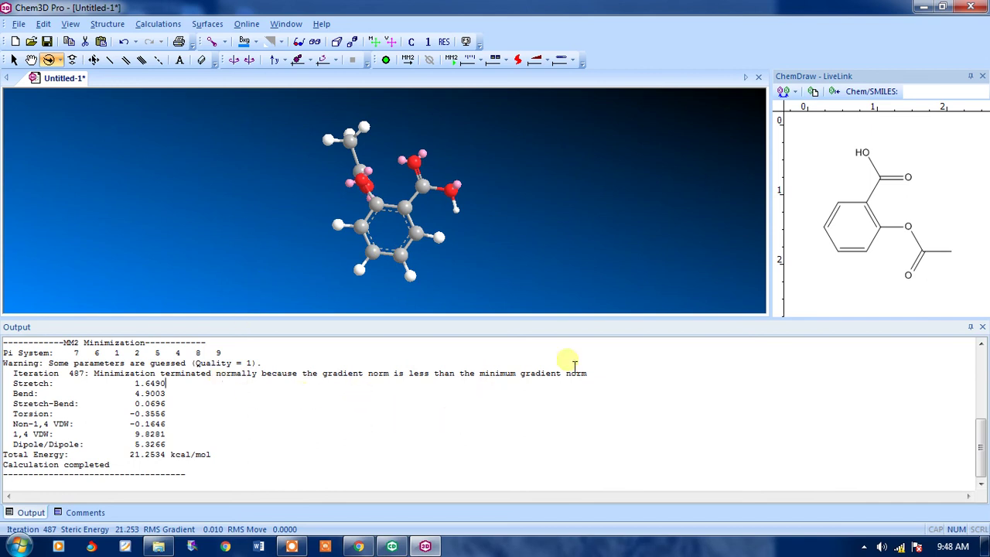
click(924, 7)
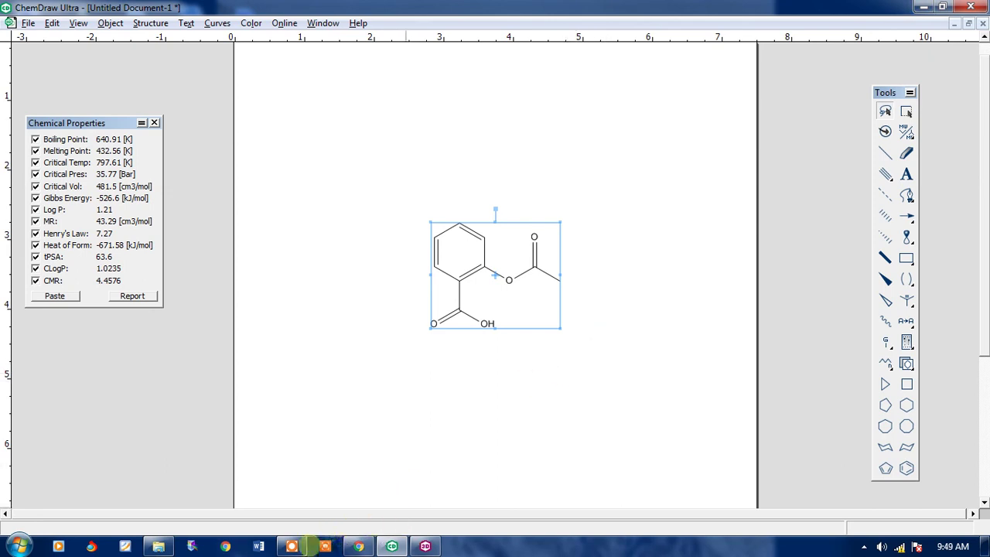
click(292, 545)
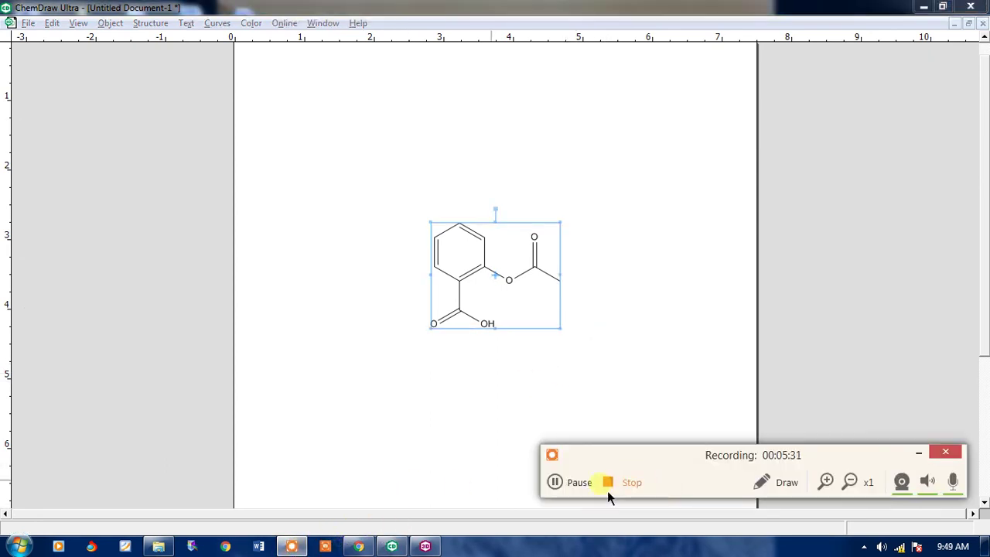